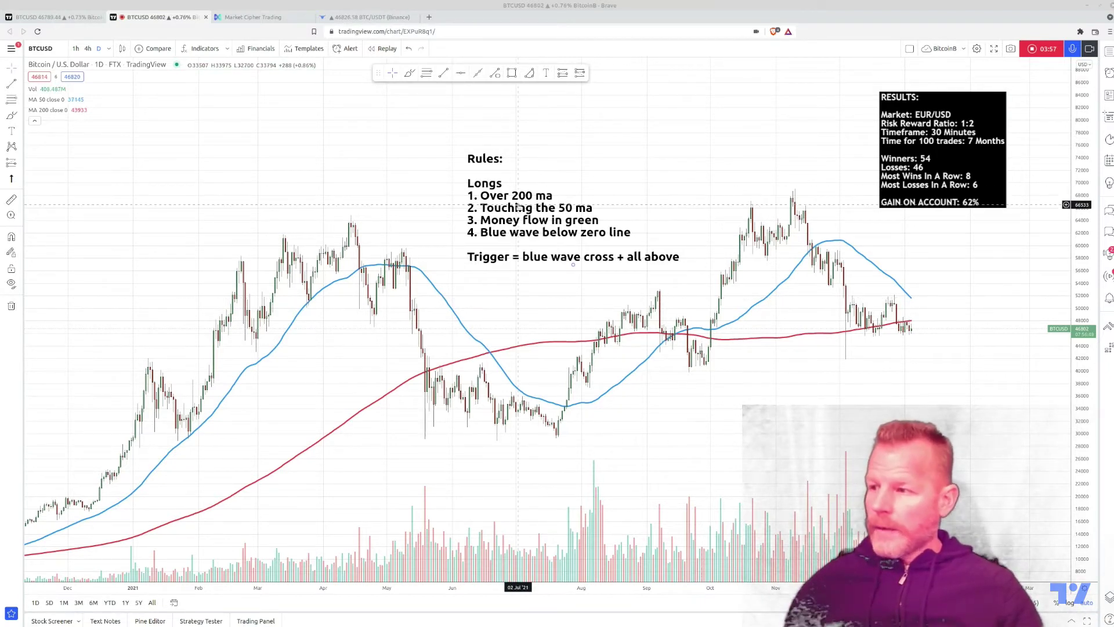
Check the Market Cipher purchase page for its subscription options and return to the BTCUSD chart
left_click(269, 18)
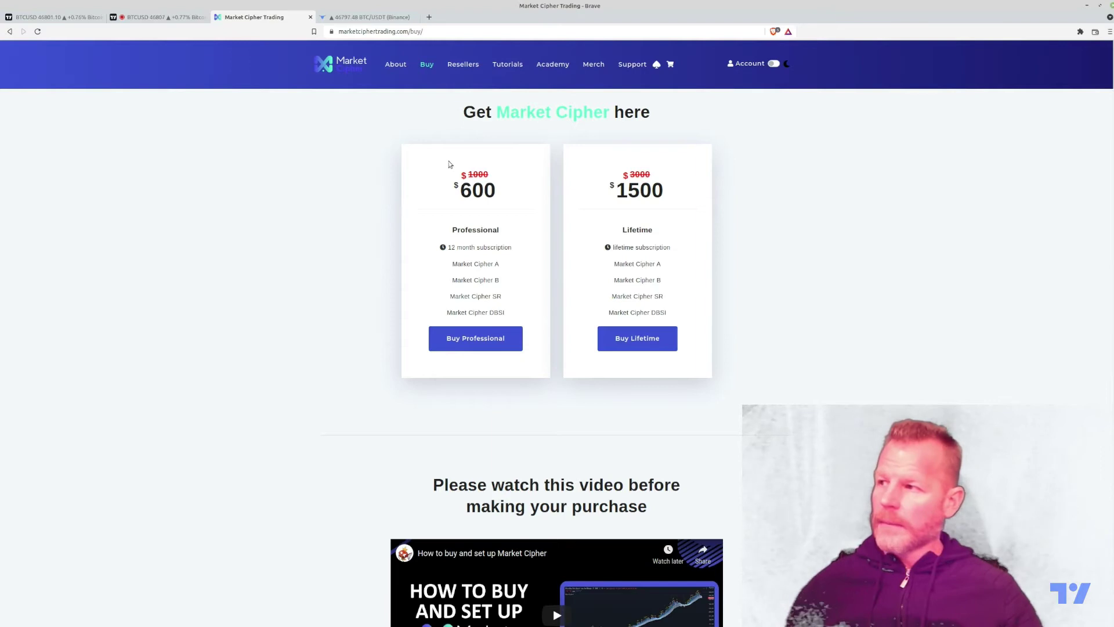
left_click(155, 17)
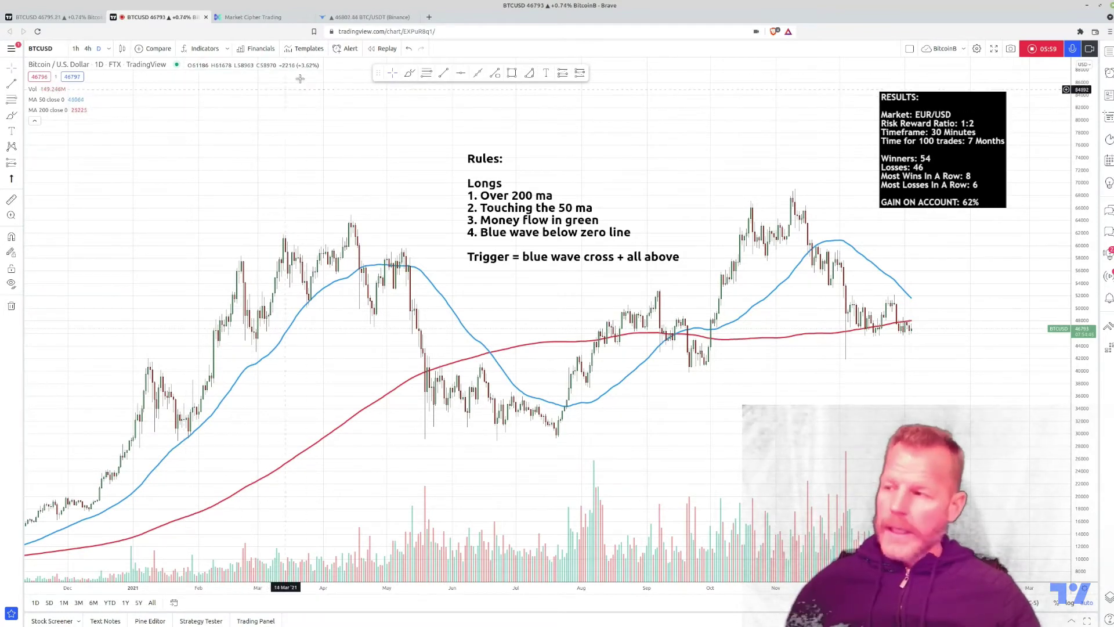
Switch to the Aurox BTC/USDT workspace and review the indicators offered in its Cypher category
left_click(343, 17)
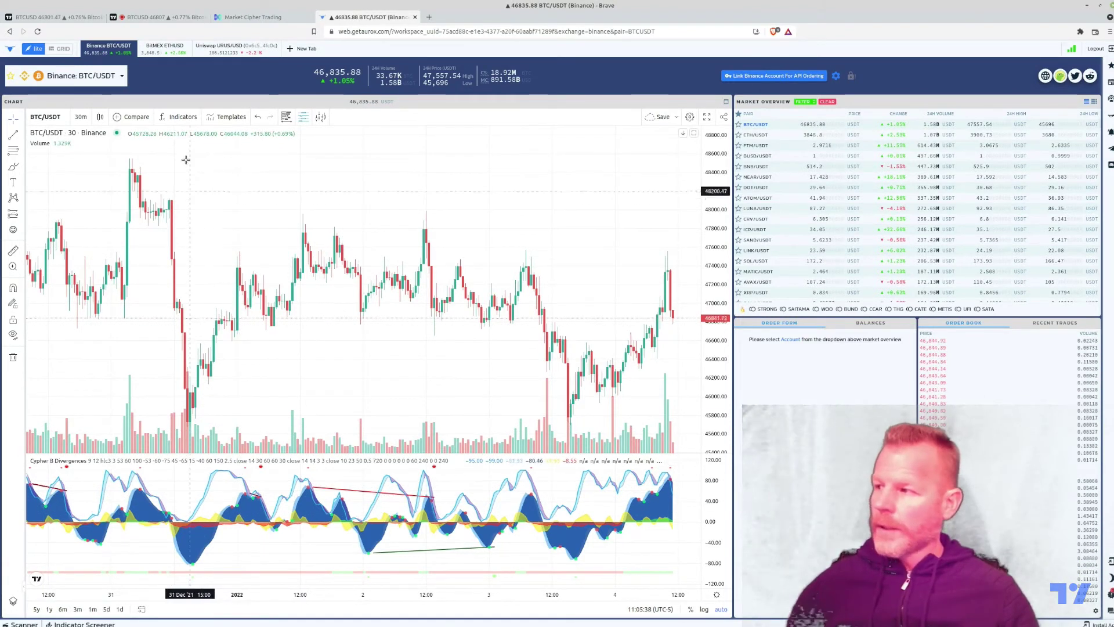
left_click(181, 118)
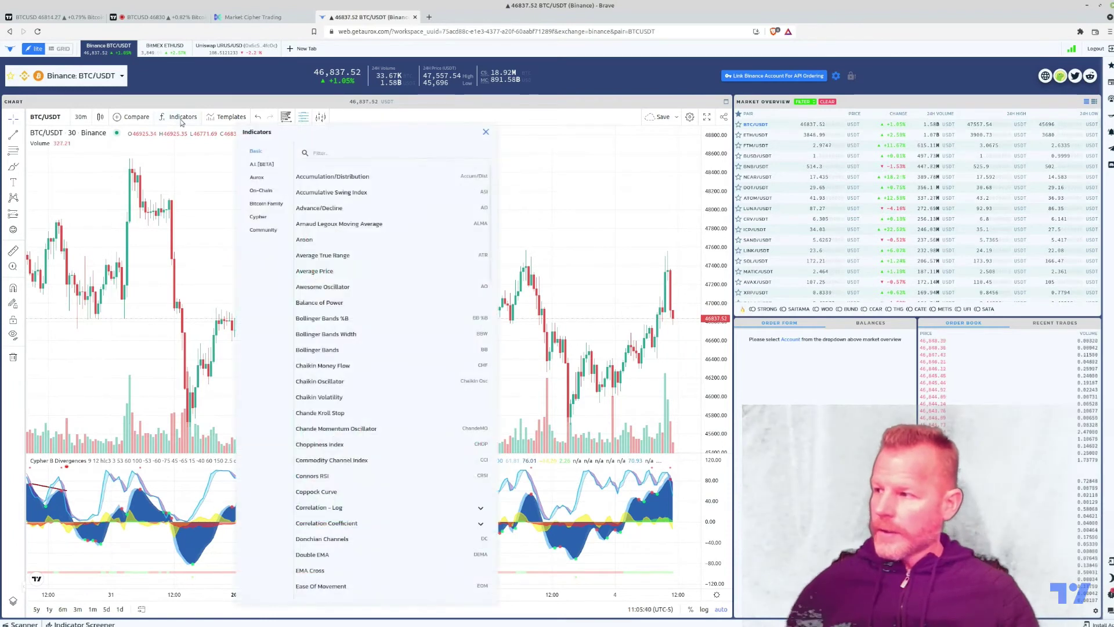
left_click(258, 217)
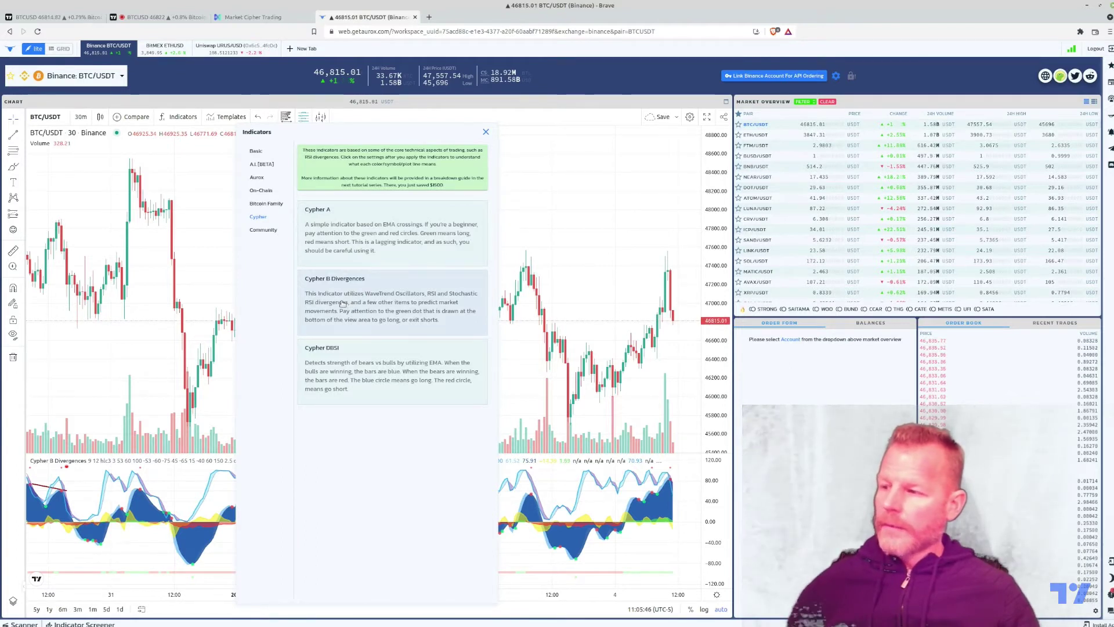
left_click(487, 132)
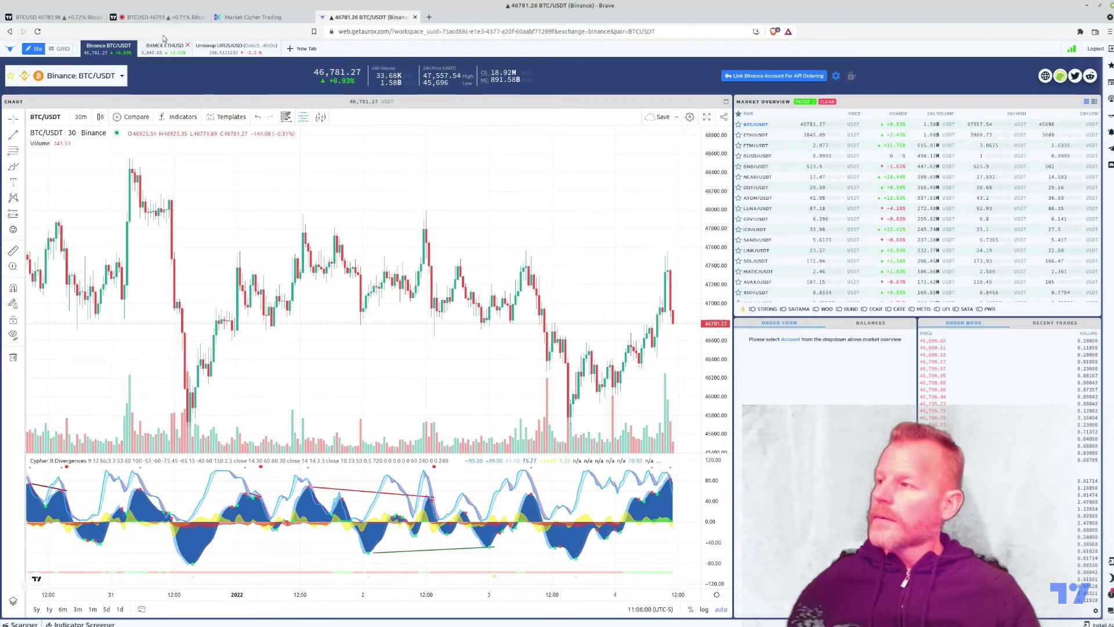
Return to the TradingView BTCUSD chart, search indicators for "vumanchu" and add VuManChu Cipher B + Divergences
left_click(149, 20)
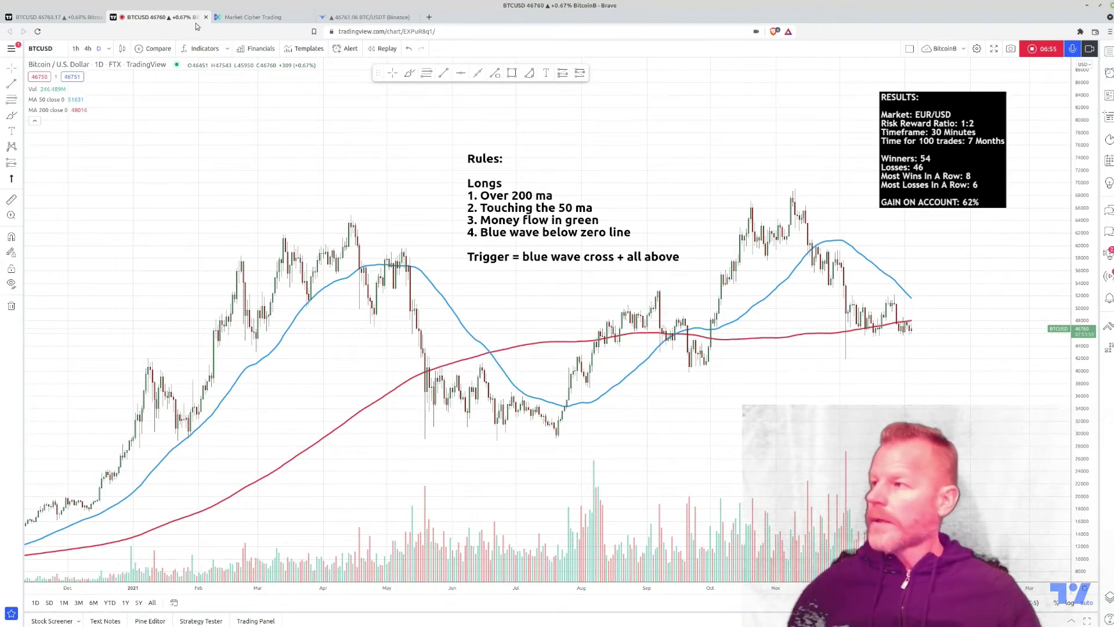
left_click(202, 49)
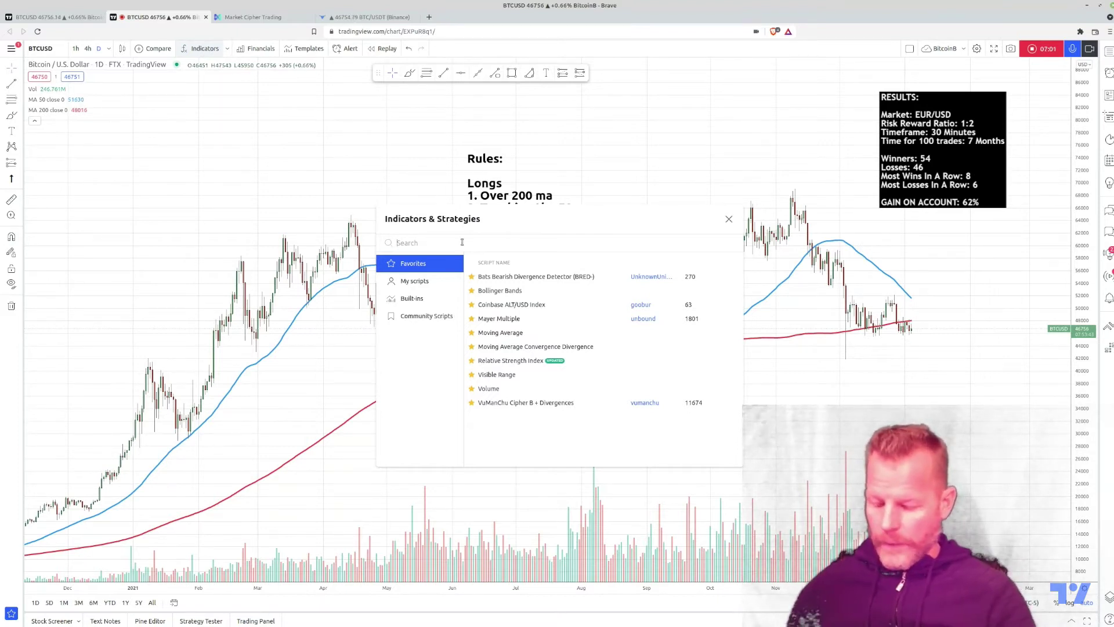
type("vumanshu")
key("BackSpace")
type("chu")
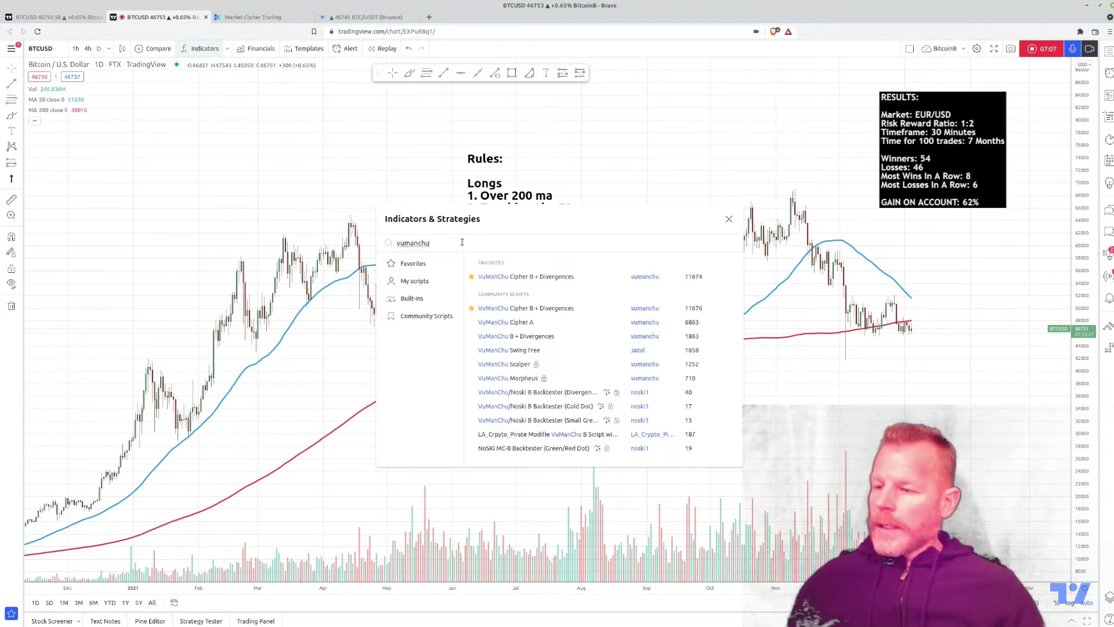
left_click(542, 282)
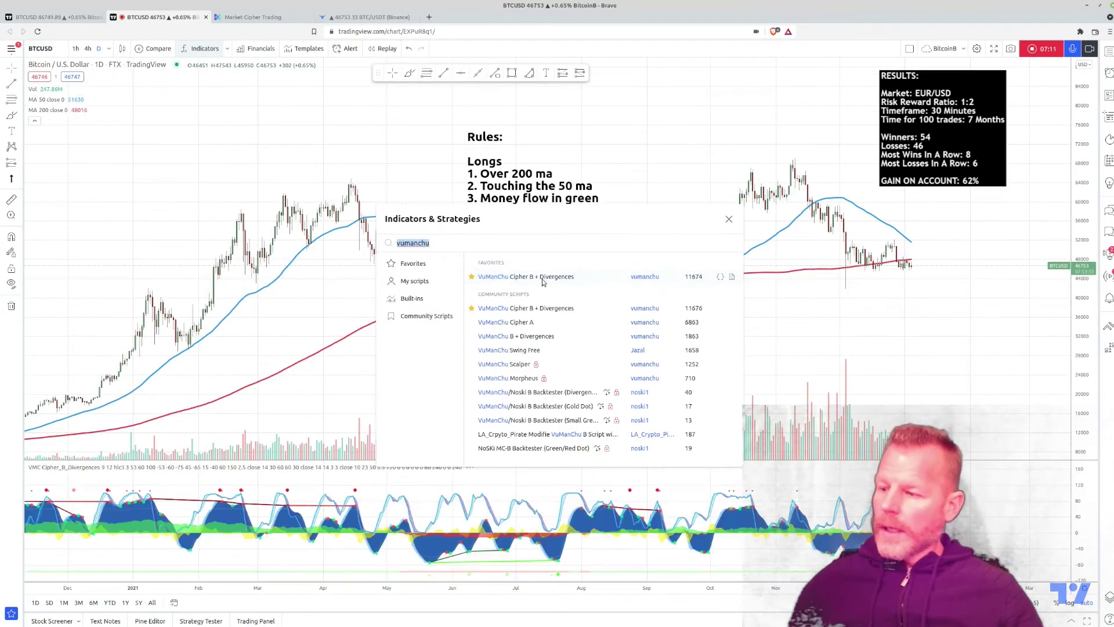
left_click(729, 219)
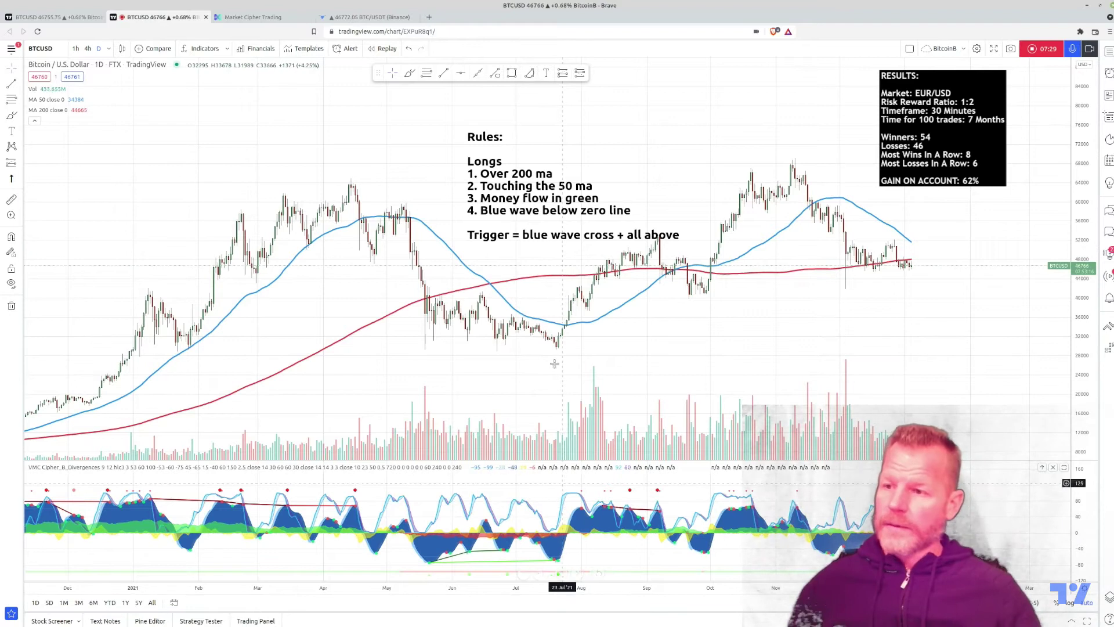
Brush an arrow toward the results box and a line beneath it, and undo both drawings
left_click(409, 72)
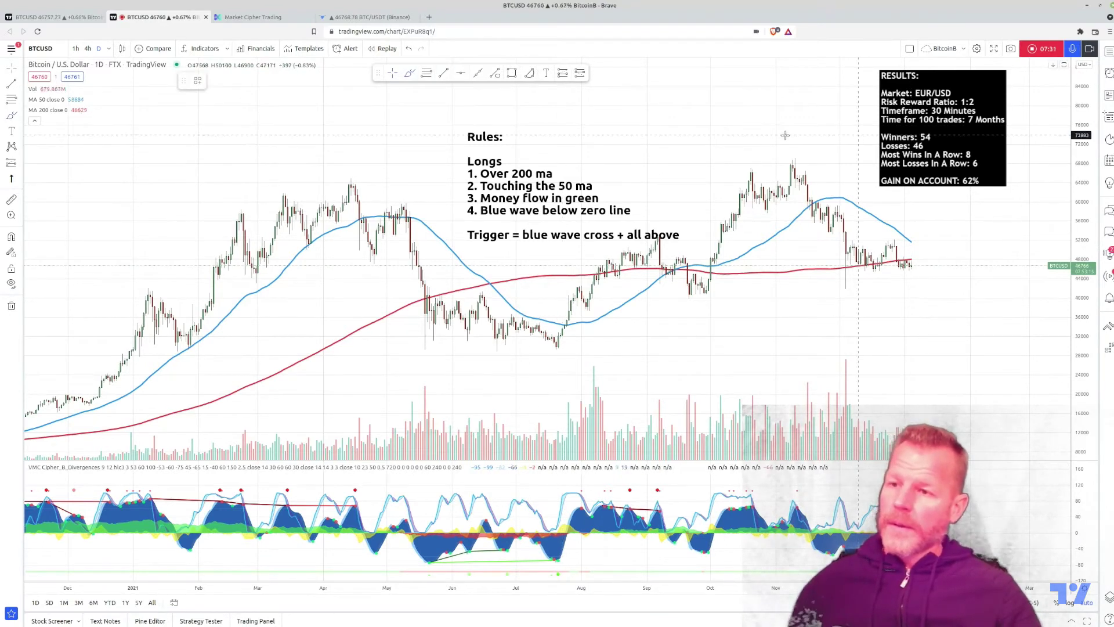
mouse_move(738, 131)
left_mouse_down()
mouse_move(869, 128)
mouse_move(859, 151)
mouse_move(869, 125)
mouse_move(829, 114)
left_mouse_up()
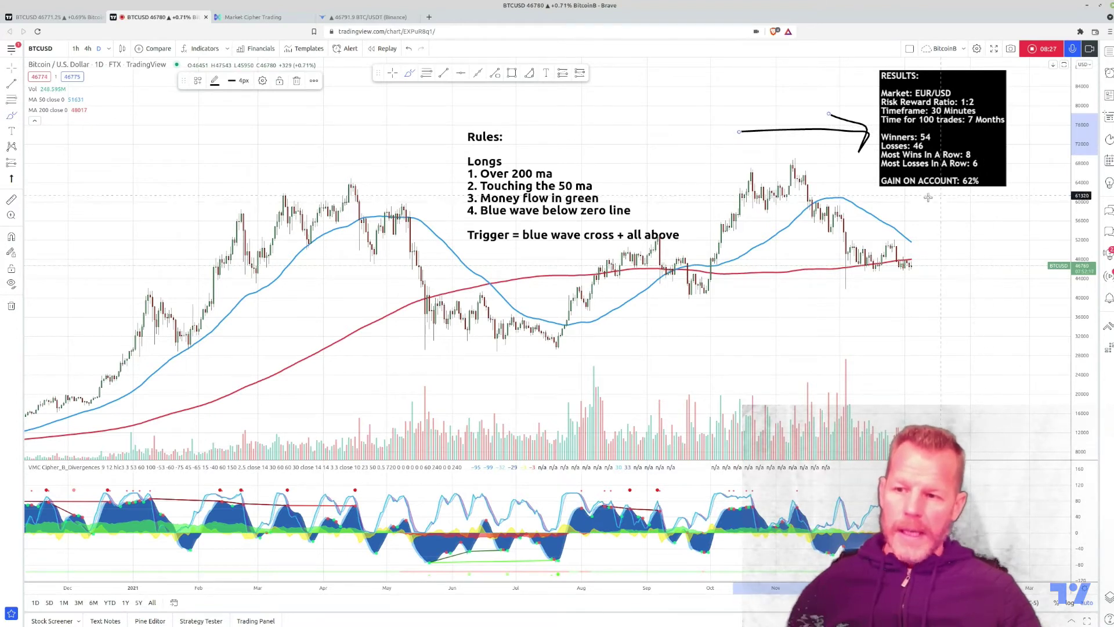
left_click_drag(894, 196, 976, 190)
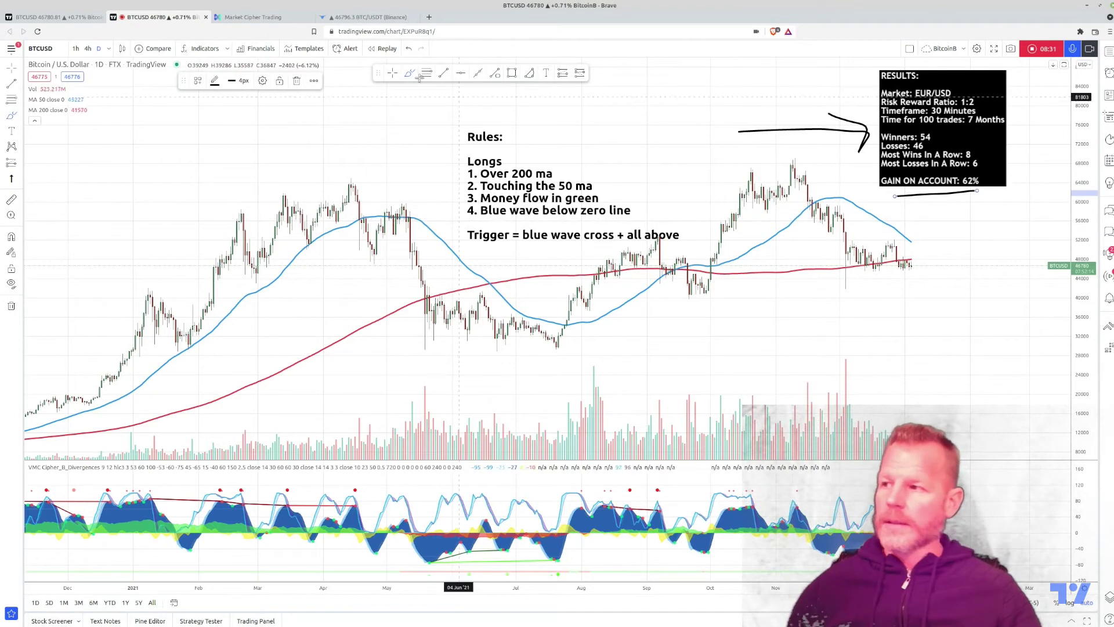
left_click(409, 49)
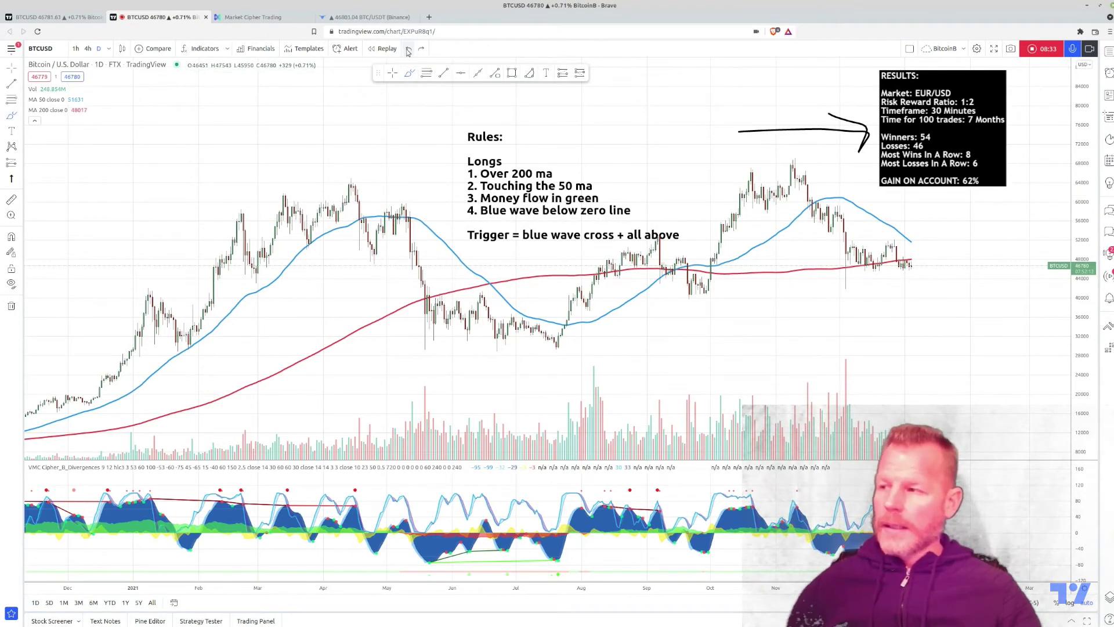
left_click(408, 51)
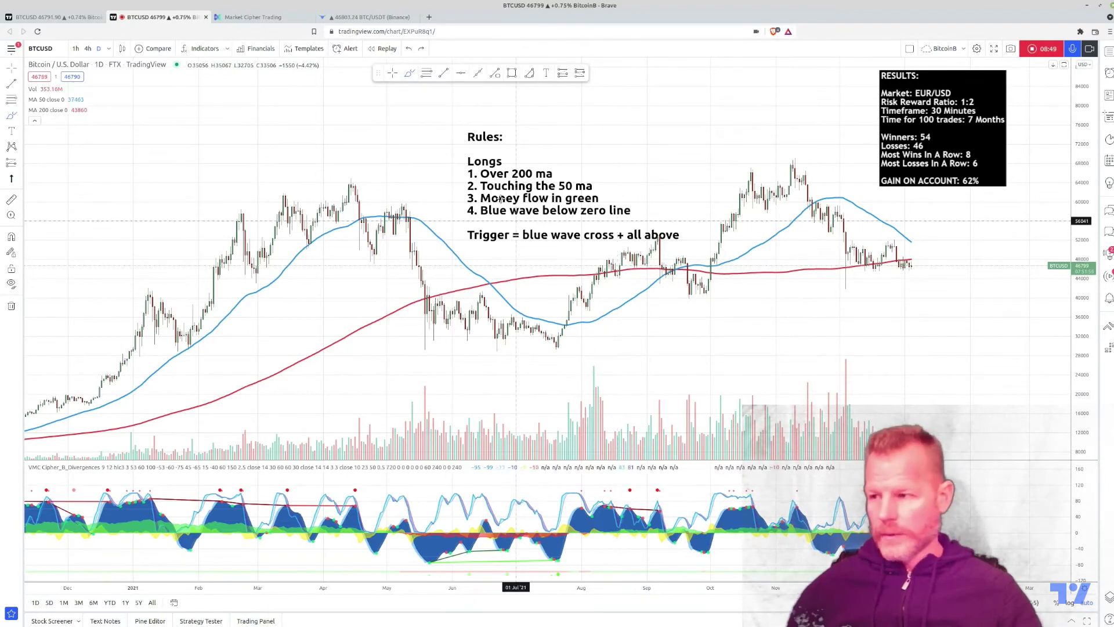
Brush a loop around the list of long-entry rules and undo it
mouse_move(477, 149)
left_mouse_down()
mouse_move(452, 203)
mouse_move(525, 259)
mouse_move(683, 242)
mouse_move(511, 152)
mouse_move(473, 146)
left_mouse_up()
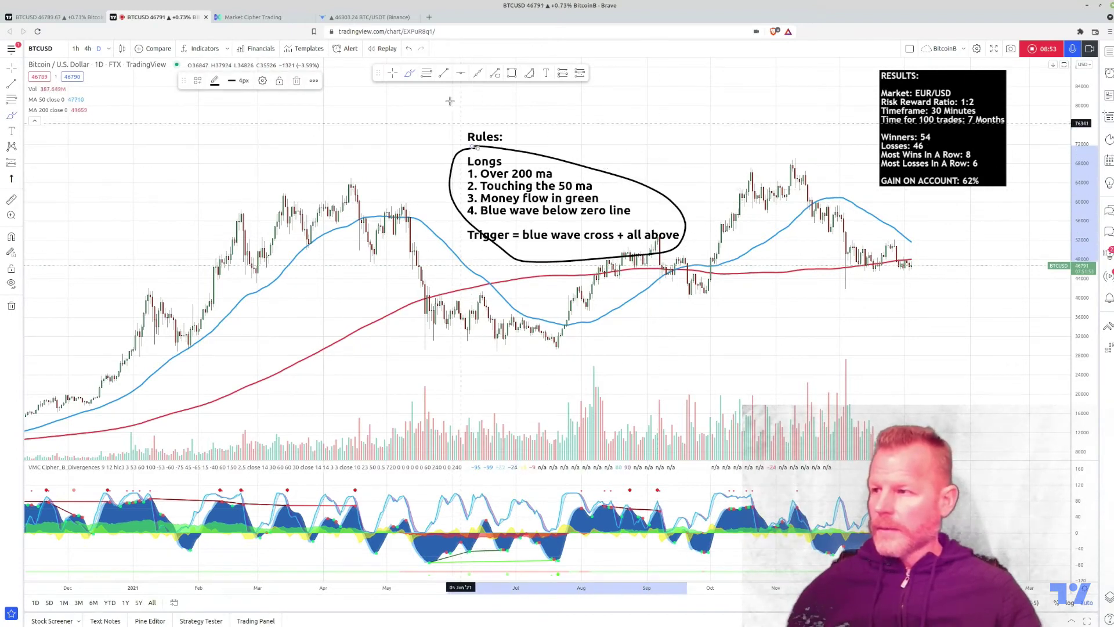
left_click(408, 48)
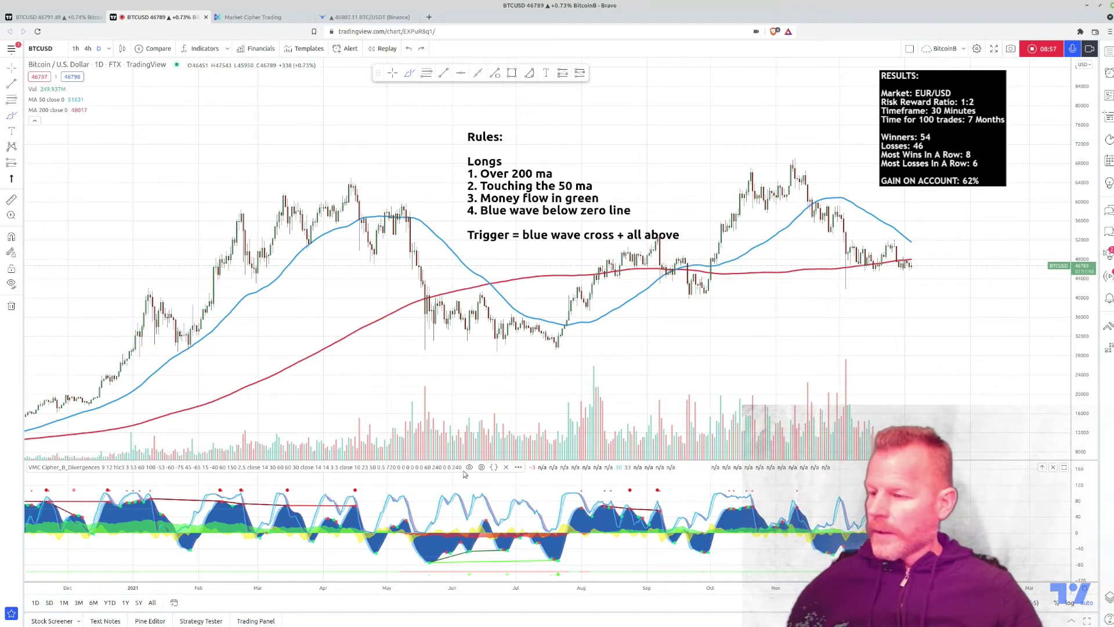
Hide the VWAP plot in the VMC Cipher_B_Divergences style settings
left_click(481, 468)
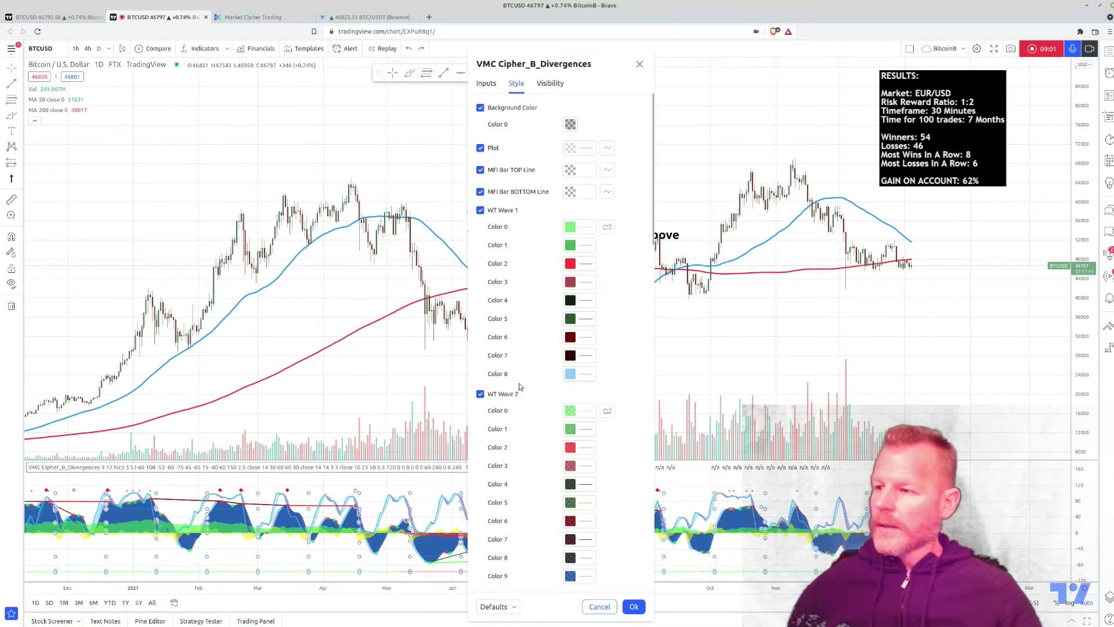
scroll(519, 383, "down", 3)
scroll(518, 387, "down", 2)
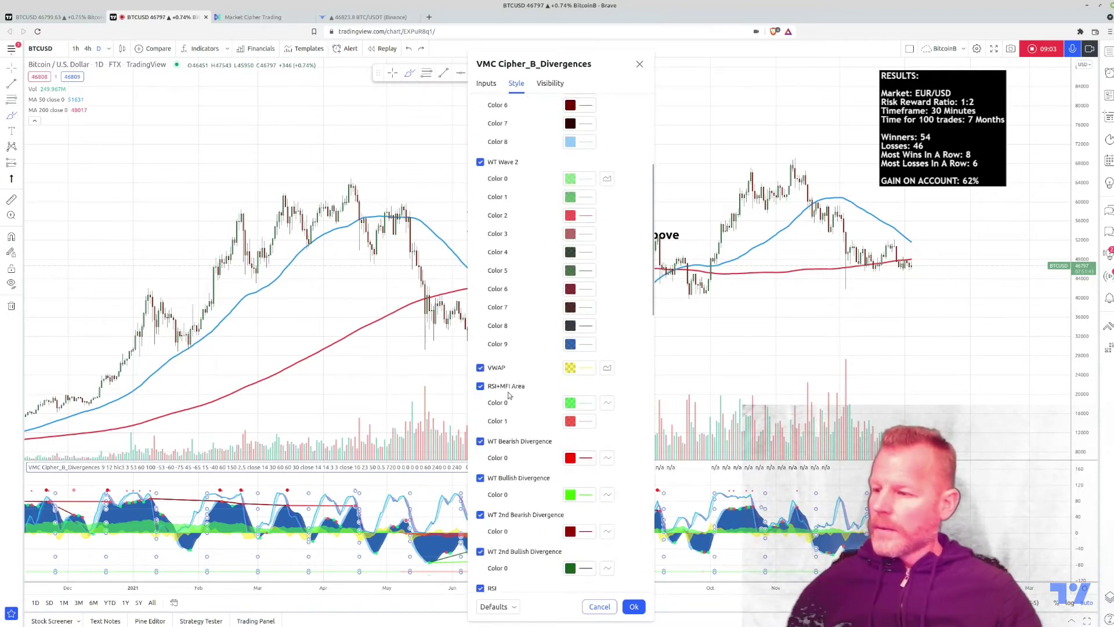
left_click(481, 368)
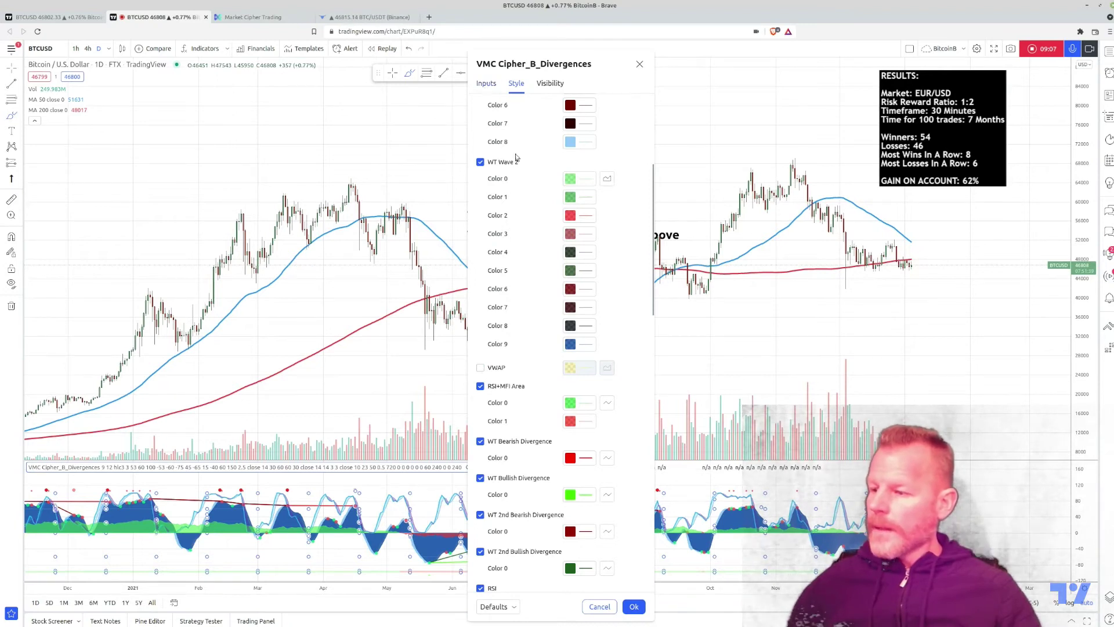
Turn off Show WT Regular Divergences and Show Stochastic RSI in the indicator's inputs and apply the settings
left_click(486, 86)
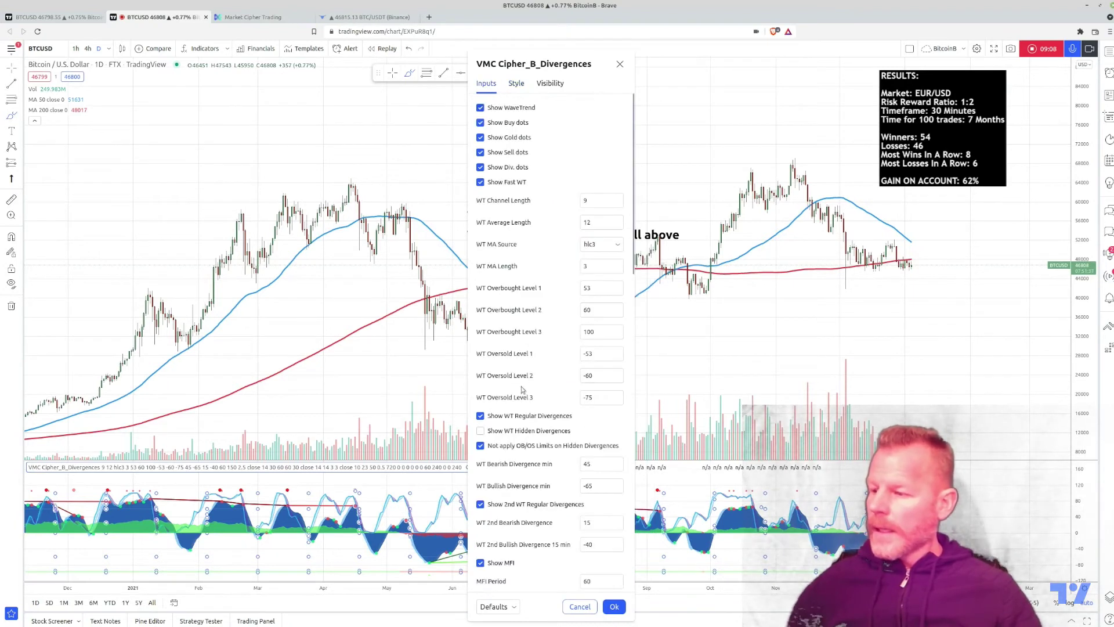
left_click(480, 416)
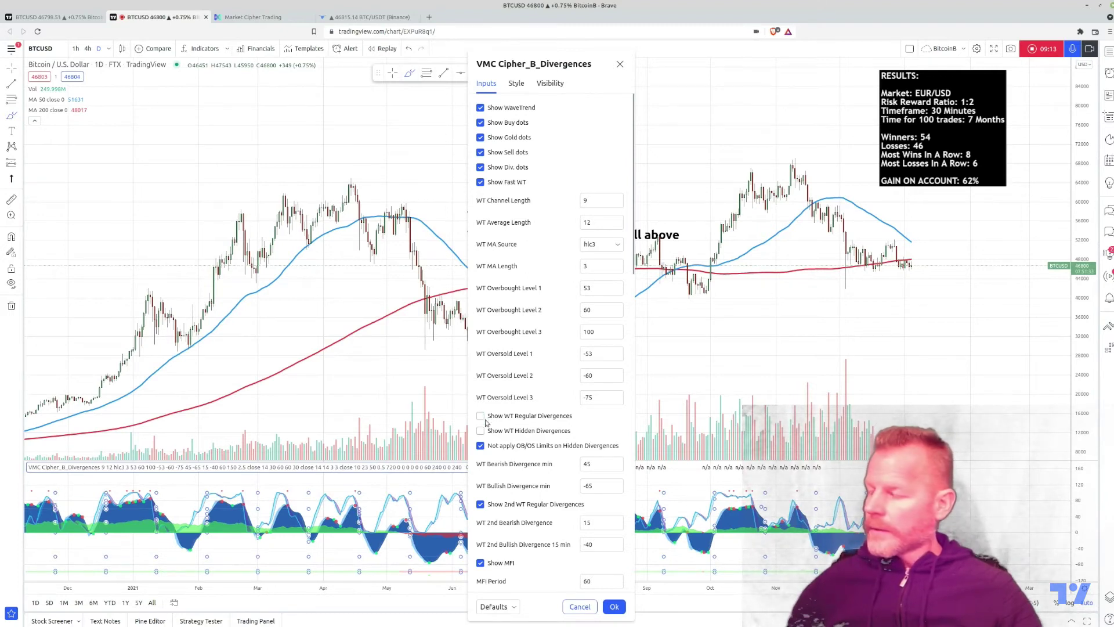
scroll(496, 471, "down", 2)
scroll(496, 471, "down", 7)
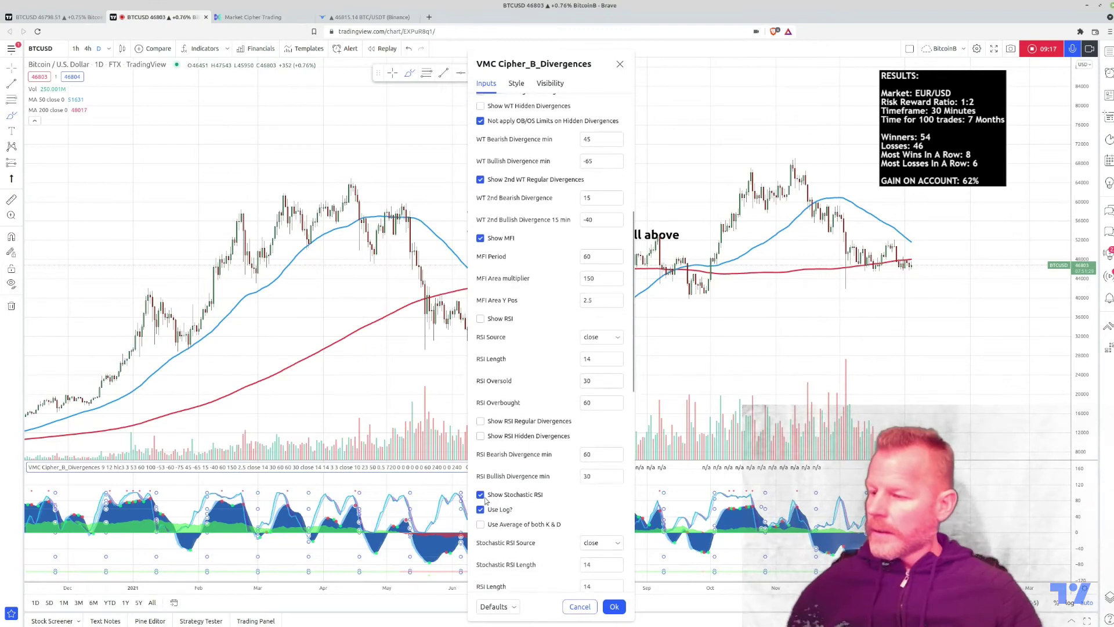
left_click(481, 495)
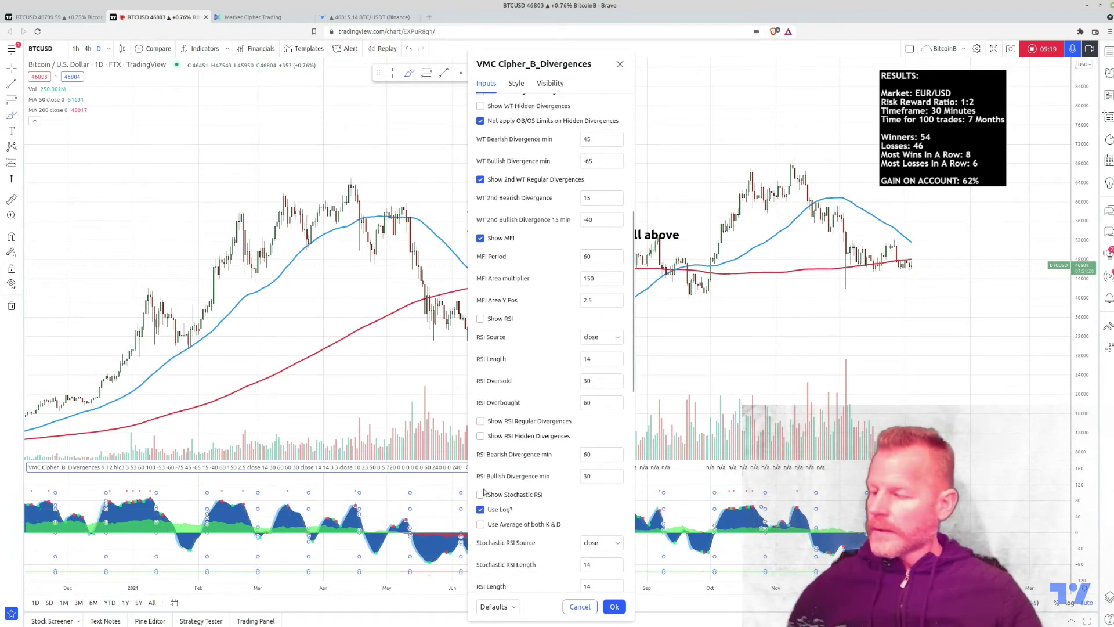
left_click(614, 607)
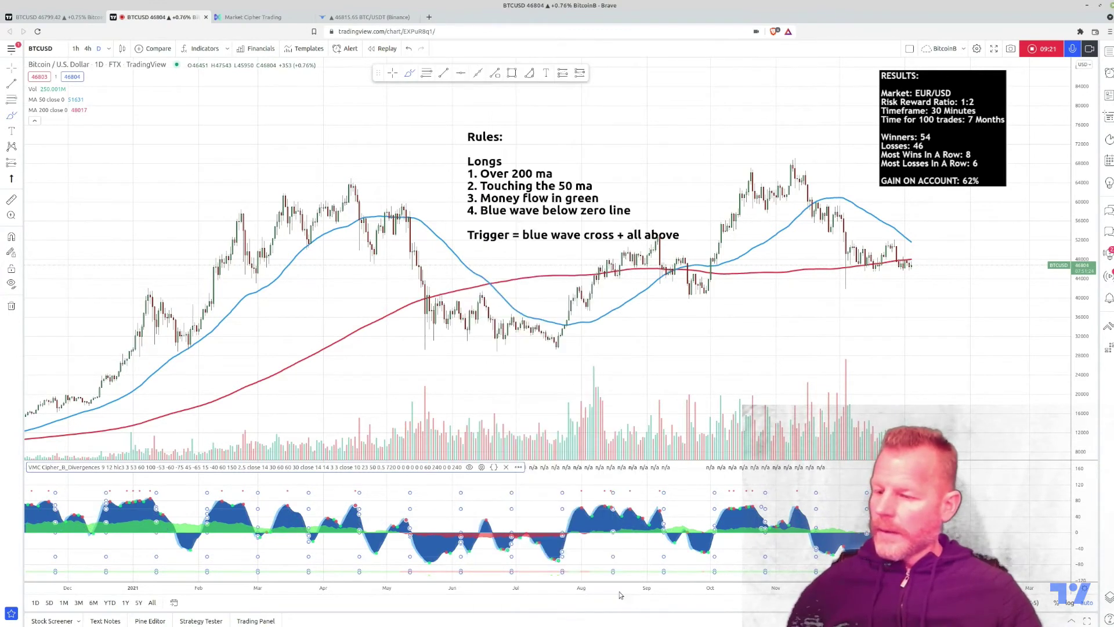
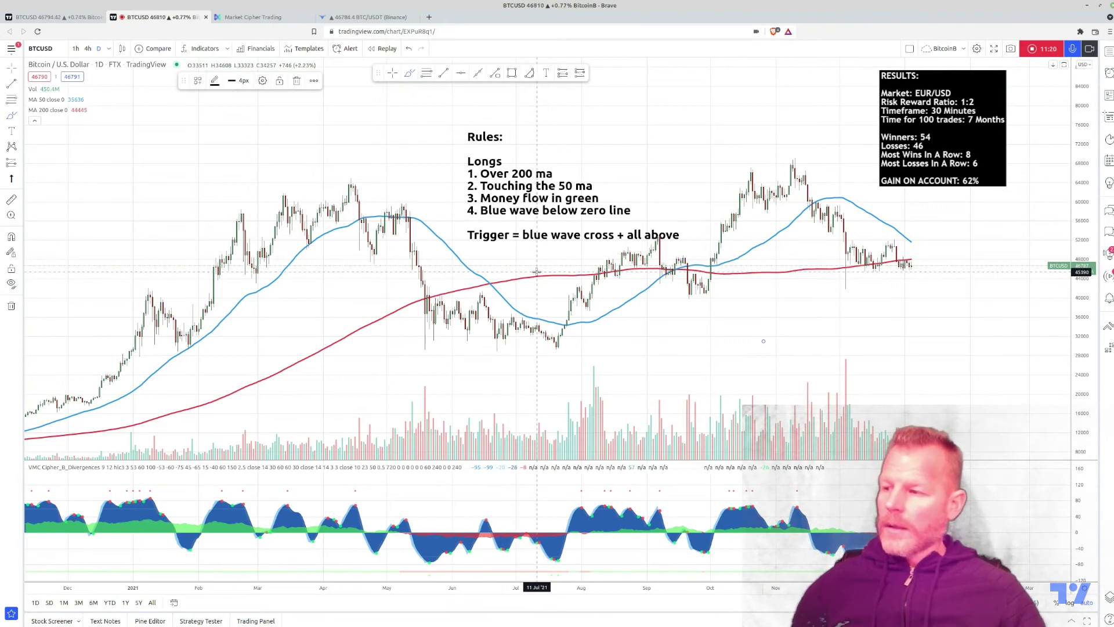
Circle the late-January 2021 price touch of the 50 MA and the matching blue wave dip below zero with the brush
scroll(536, 270, "down", 2)
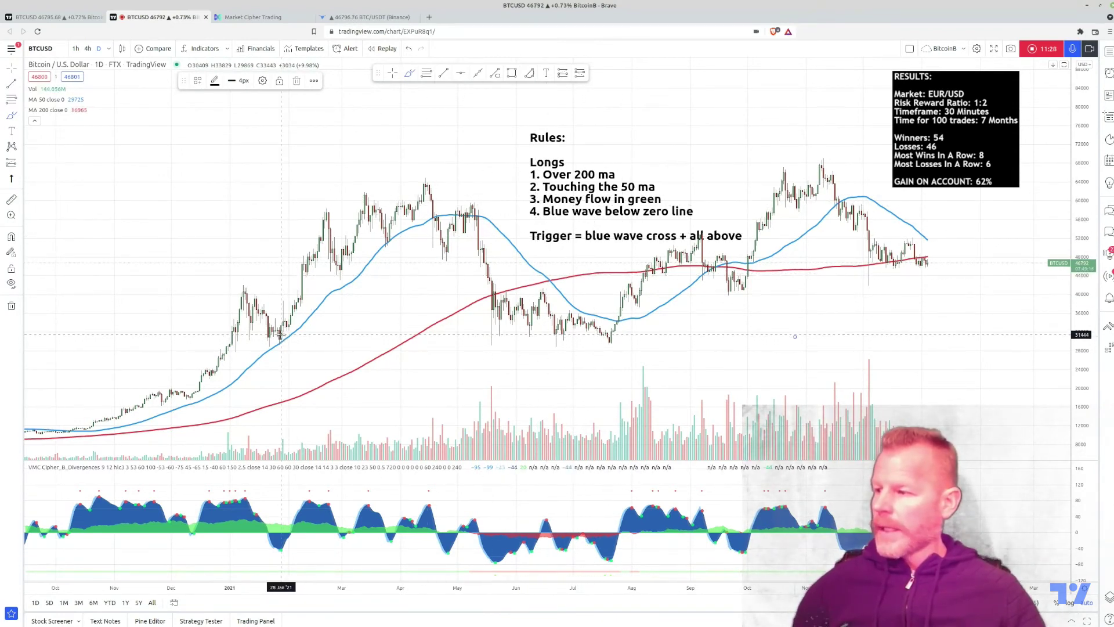
mouse_move(282, 336)
left_mouse_down()
mouse_move(268, 344)
mouse_move(279, 336)
left_mouse_up()
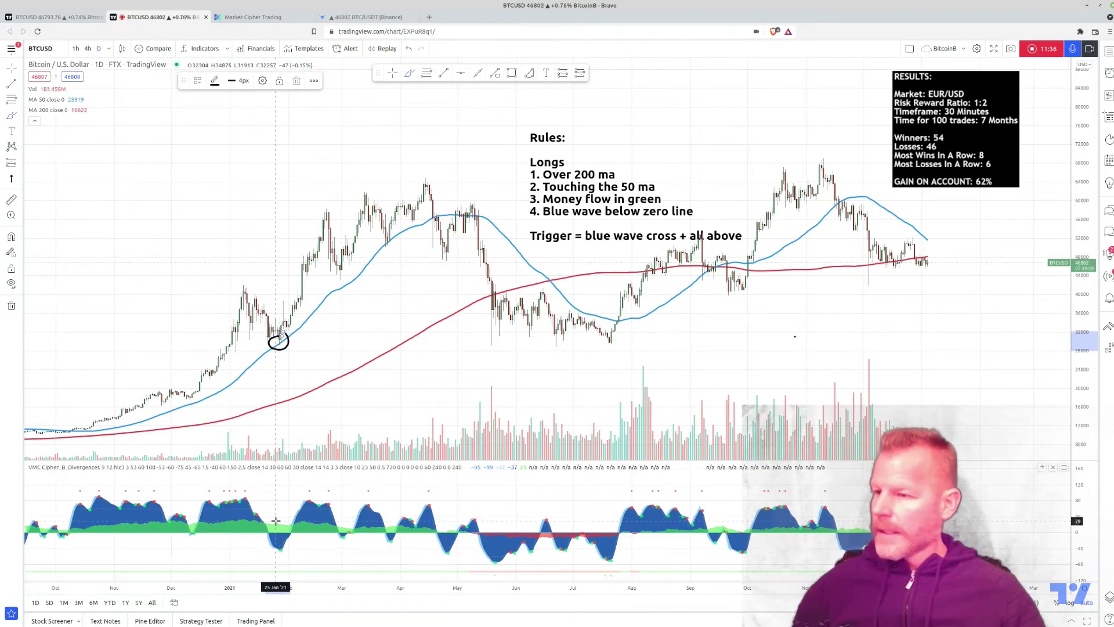
mouse_move(276, 518)
left_mouse_down()
mouse_move(278, 558)
mouse_move(292, 525)
mouse_move(275, 523)
left_mouse_up()
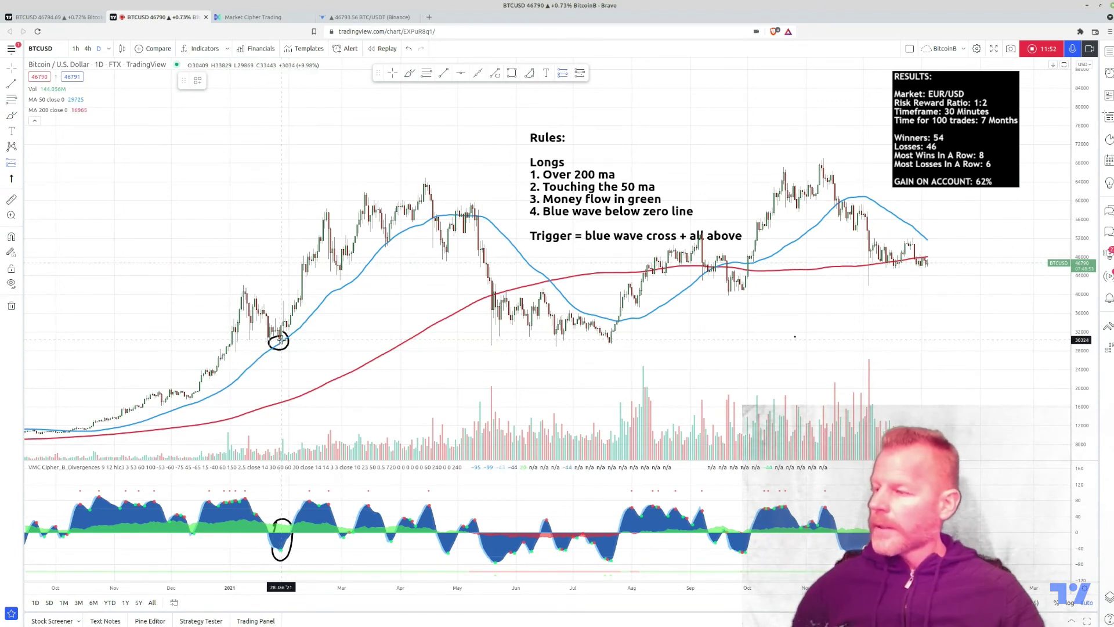
Place a long position at the circled 50 MA touch, entry about 30,324, and a horizontal line at about 28,000
left_click(279, 340)
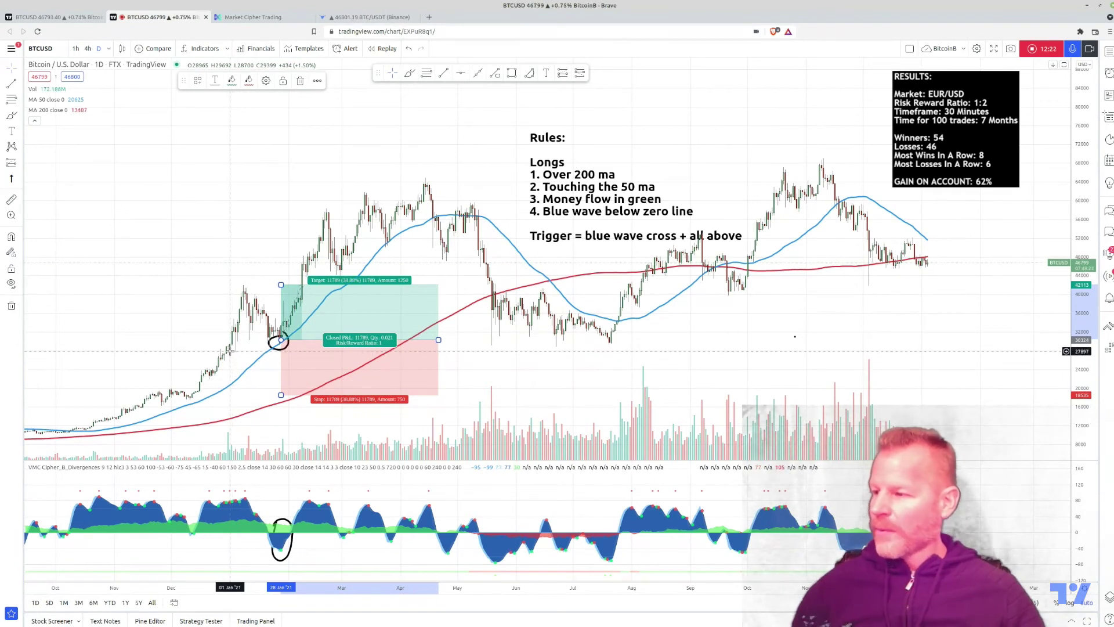
key("alt+h")
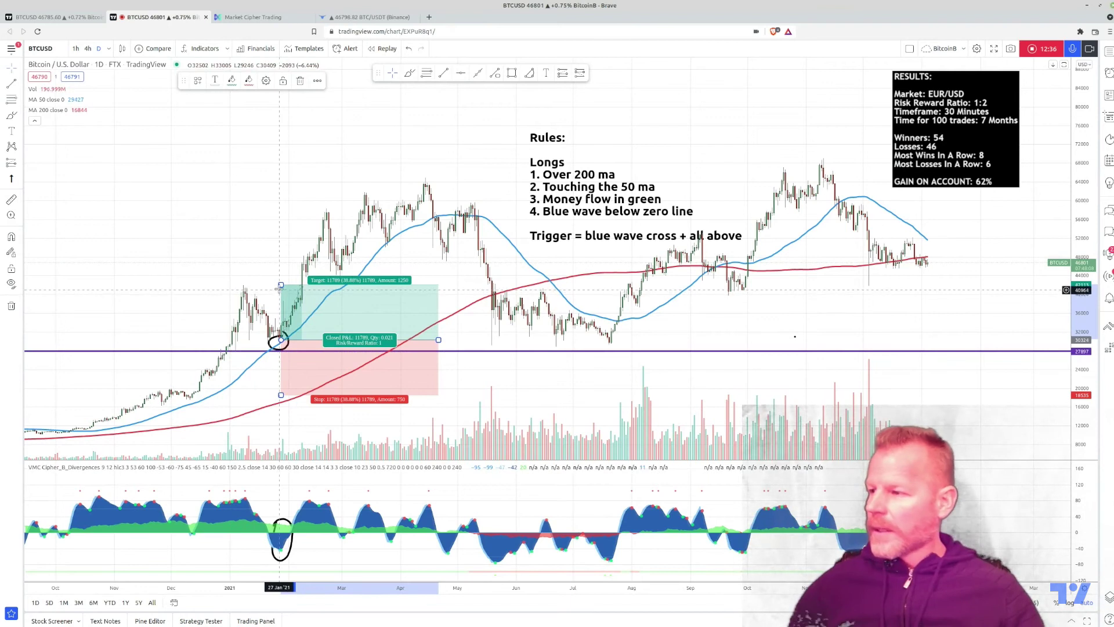
Raise the long position's target to a risk/reward ratio of 2 and brush a loop around the ratio label
left_click_drag(280, 283, 281, 228)
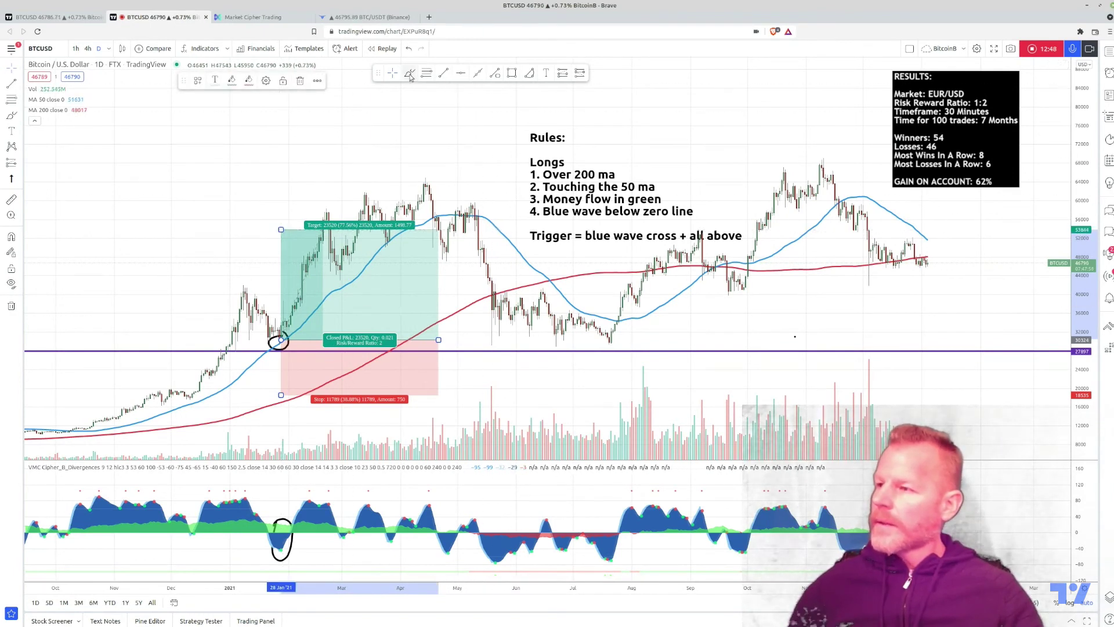
left_click(400, 151)
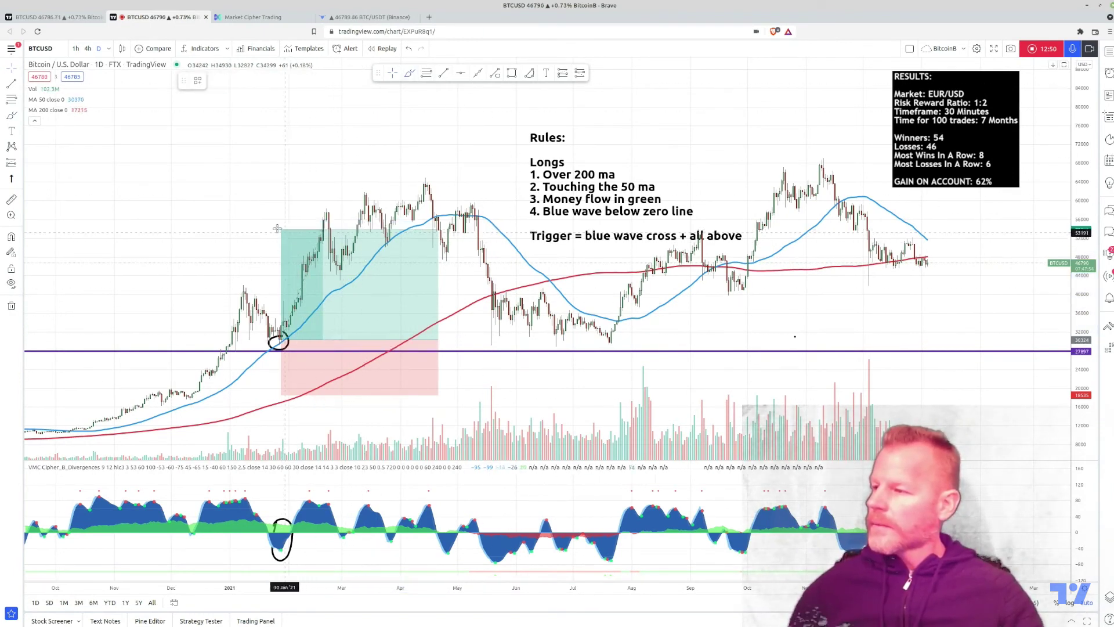
mouse_move(354, 326)
left_mouse_down()
mouse_move(312, 335)
mouse_move(423, 362)
mouse_move(357, 328)
left_mouse_up()
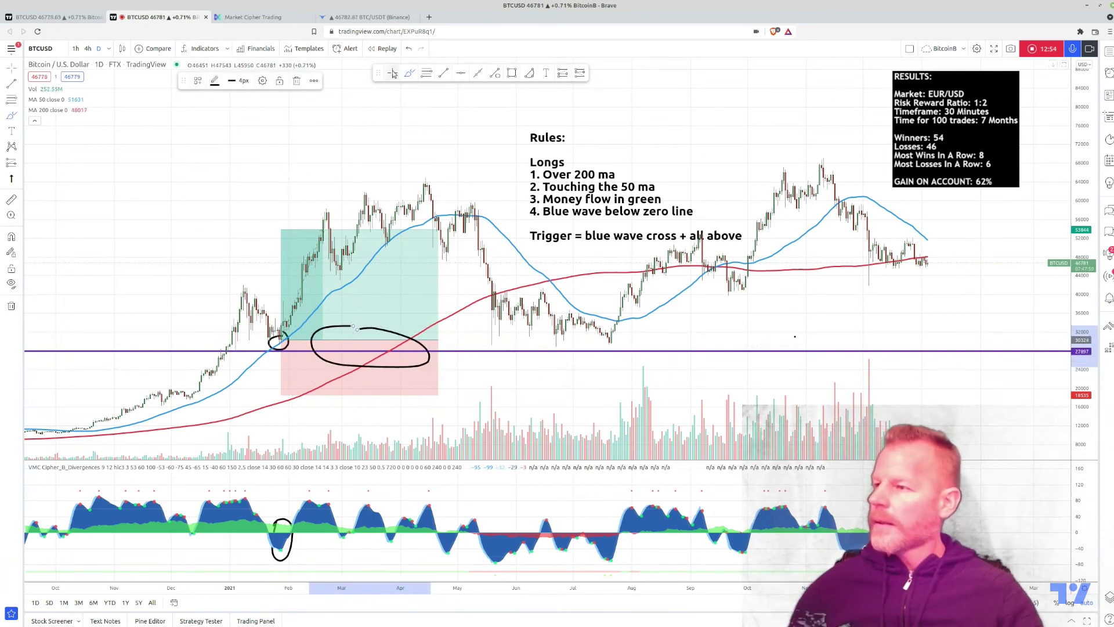
left_click(285, 232)
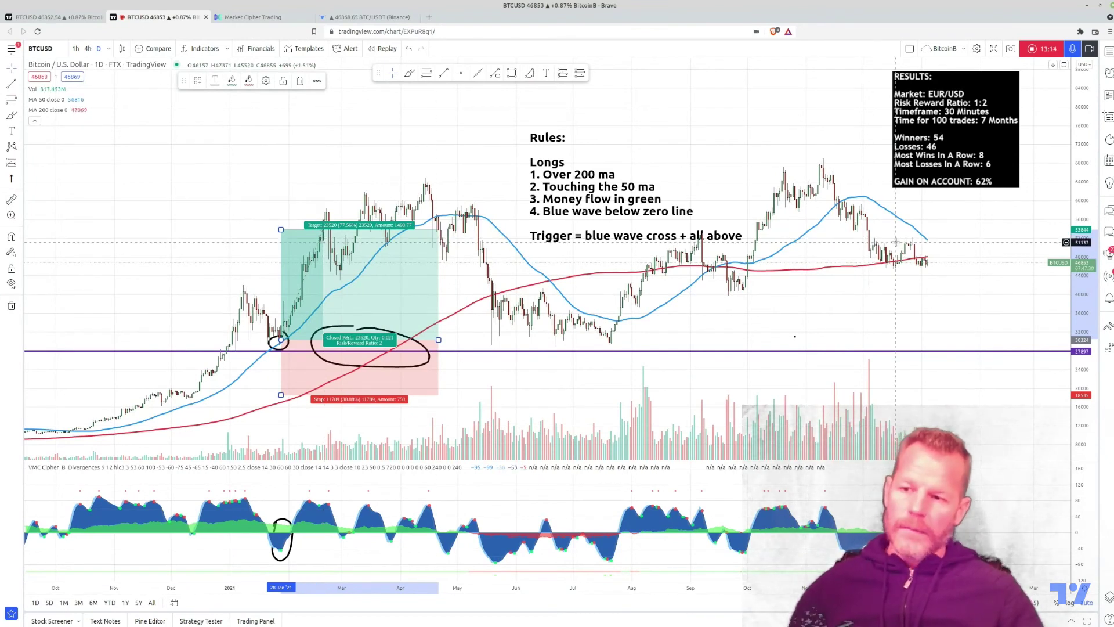
Brush an underline beneath the account gain line of the results box and an arrow pointing at the box
mouse_move(905, 193)
left_mouse_down()
mouse_move(950, 194)
mouse_move(899, 195)
left_mouse_up()
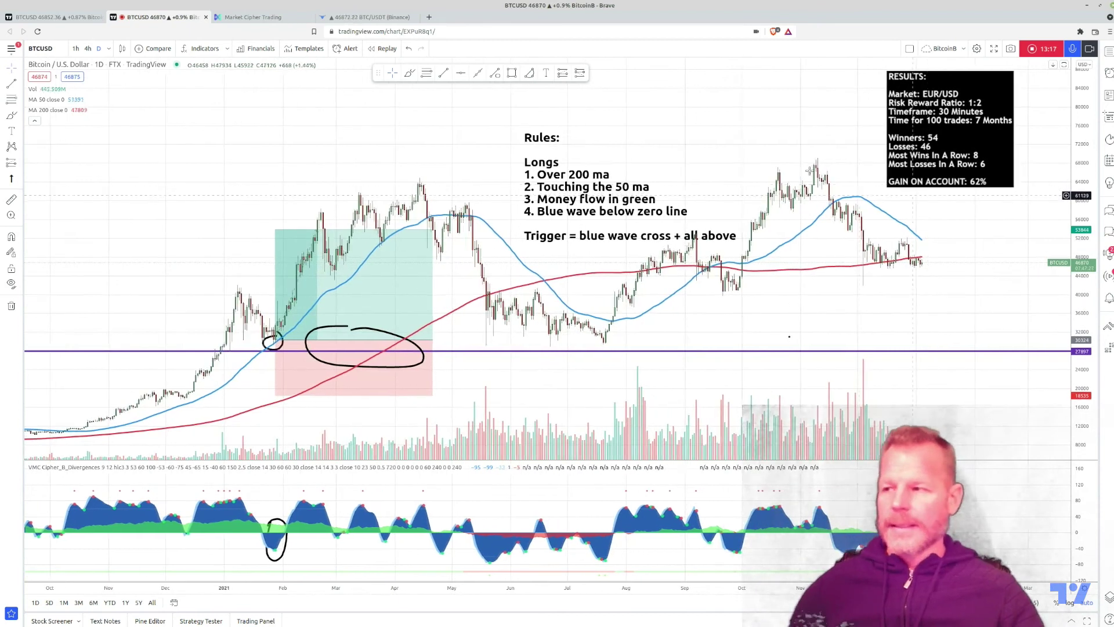
left_click(409, 74)
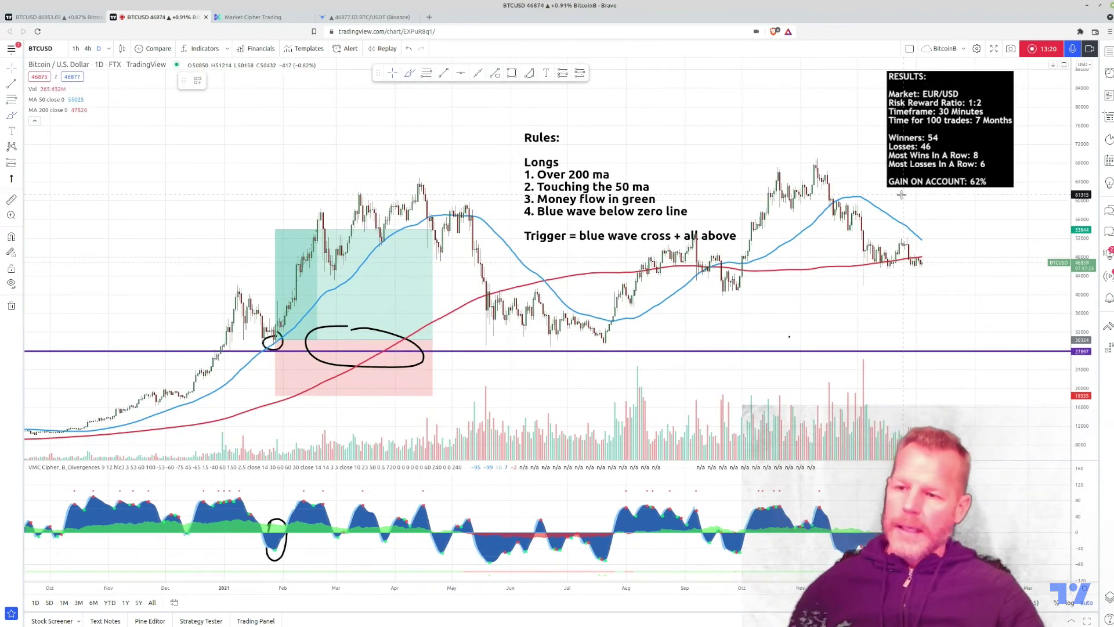
left_click_drag(898, 194, 985, 193)
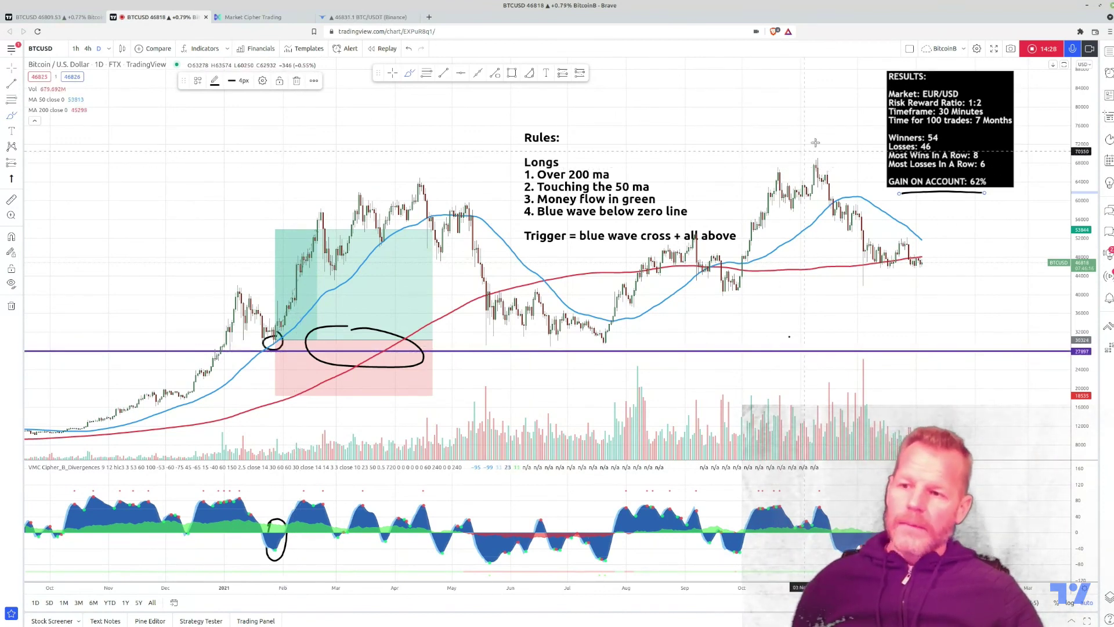
mouse_move(782, 122)
left_mouse_down()
mouse_move(885, 120)
mouse_move(855, 142)
left_mouse_up()
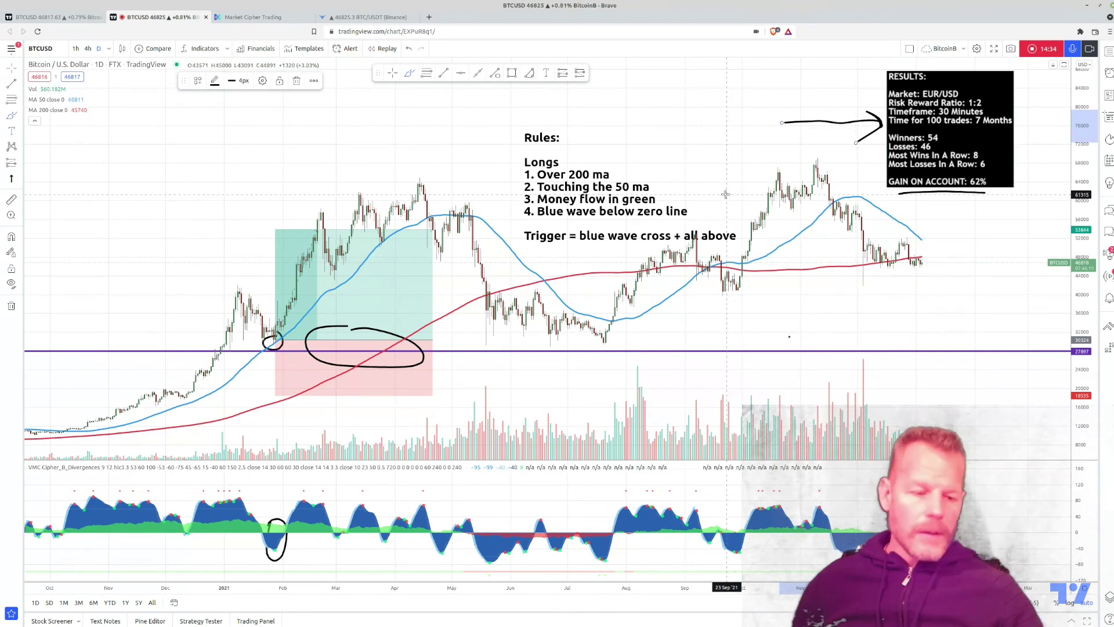